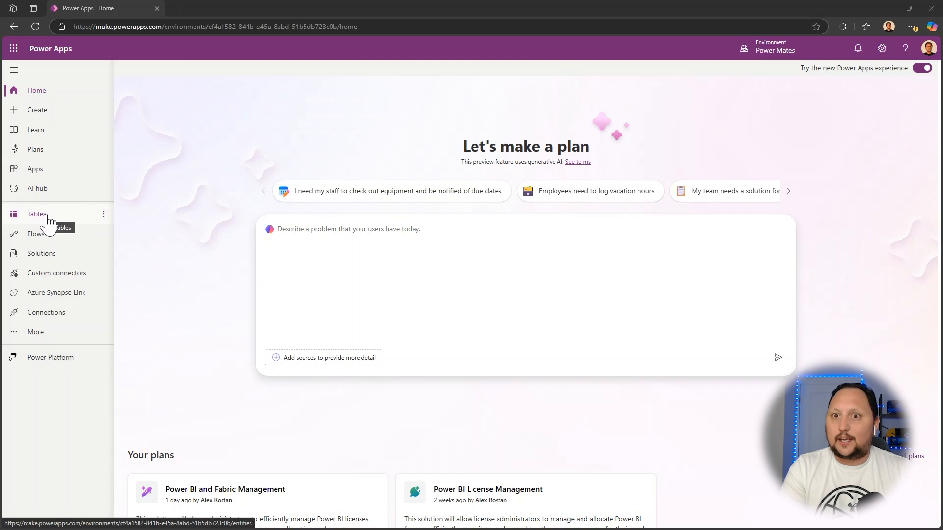
# Open the environment's tables and start creating a new blank table
pyautogui.click(48, 219)
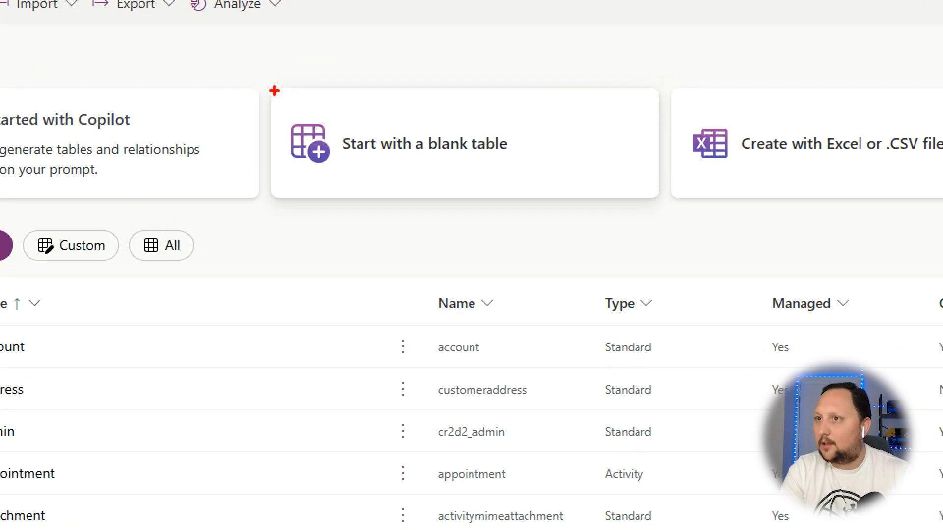
pyautogui.moveTo(275, 92)
pyautogui.mouseDown()
pyautogui.moveTo(402, 150)
pyautogui.moveTo(635, 202)
pyautogui.mouseUp()
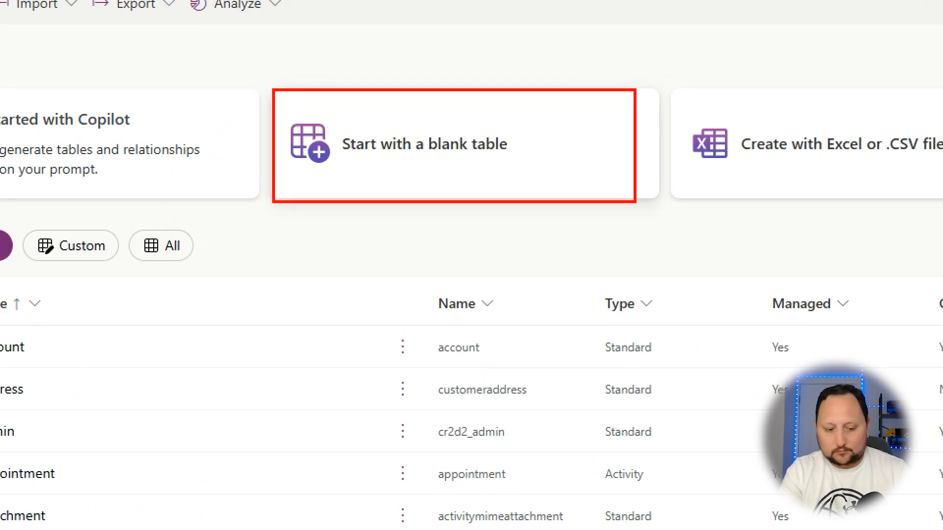
pyautogui.click(411, 178)
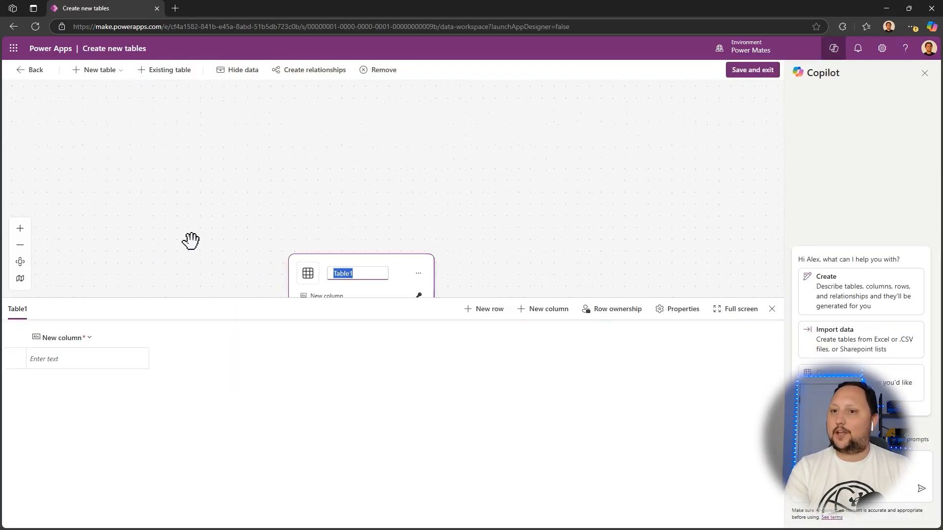
# Remove the blank Table1 from the table designer canvas, confirming its deletion
pyautogui.moveTo(191, 216); pyautogui.dragTo(154, 105)
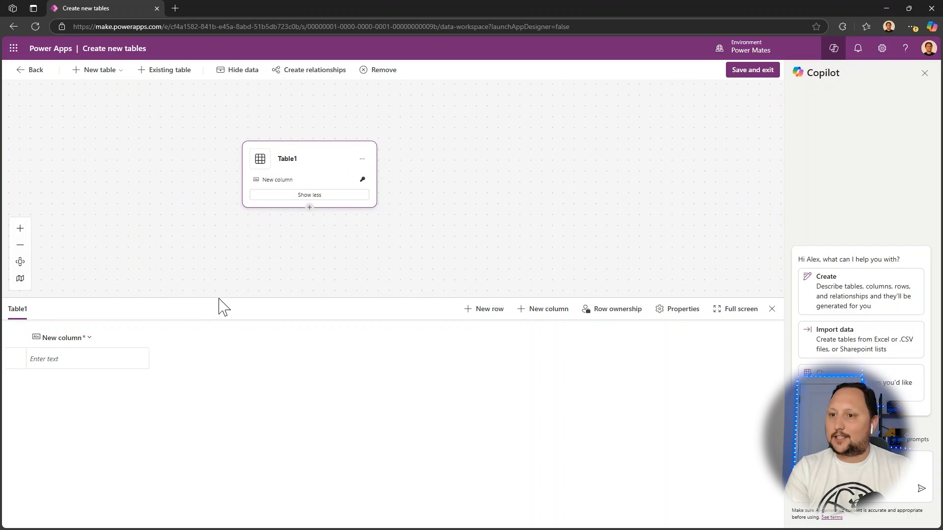
pyautogui.moveTo(220, 298); pyautogui.dragTo(230, 389)
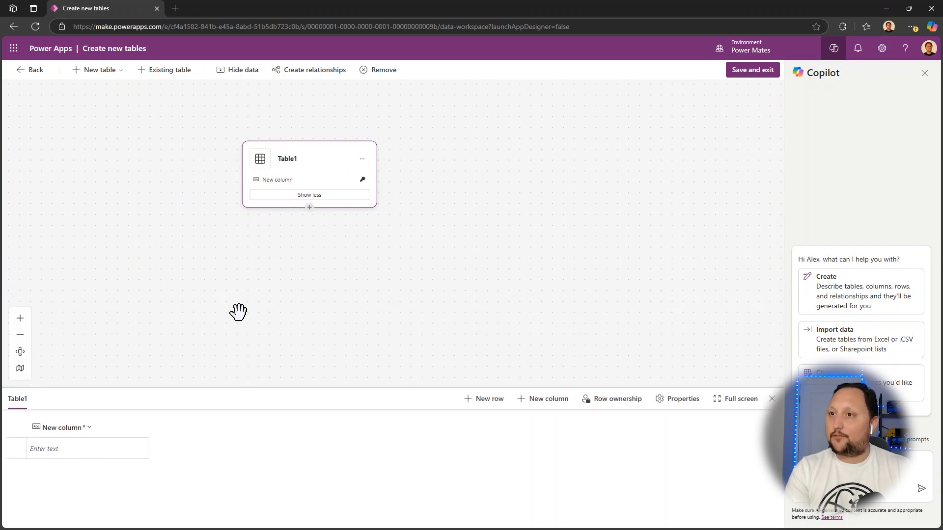
pyautogui.moveTo(319, 154); pyautogui.dragTo(221, 142)
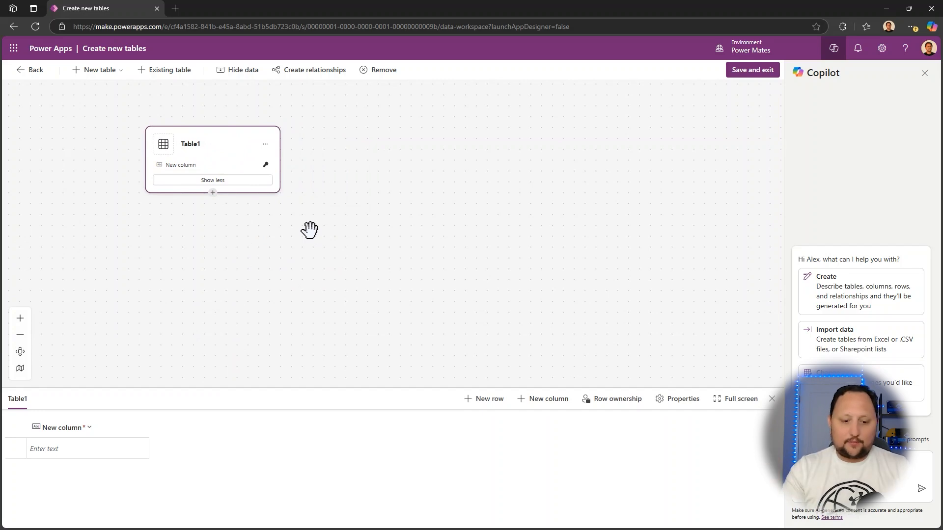
pyautogui.click(265, 145)
pyautogui.click(284, 210)
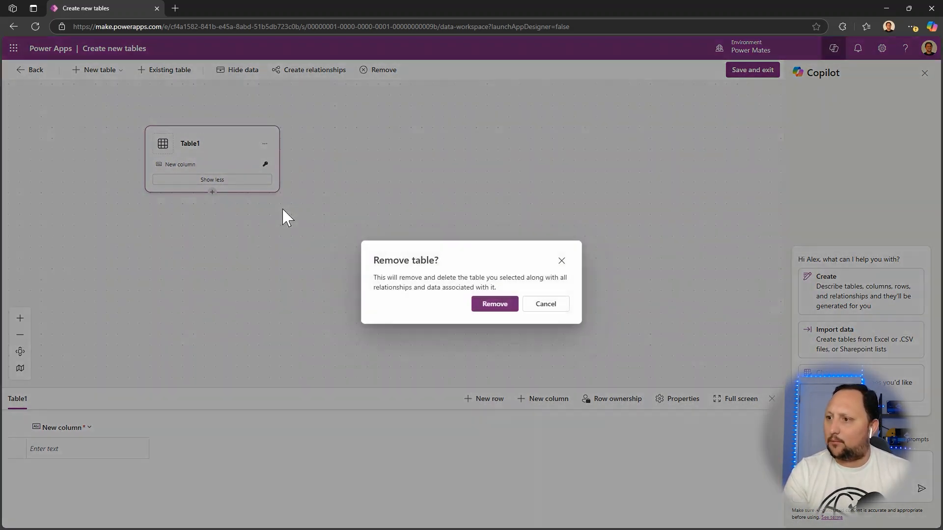
pyautogui.click(494, 310)
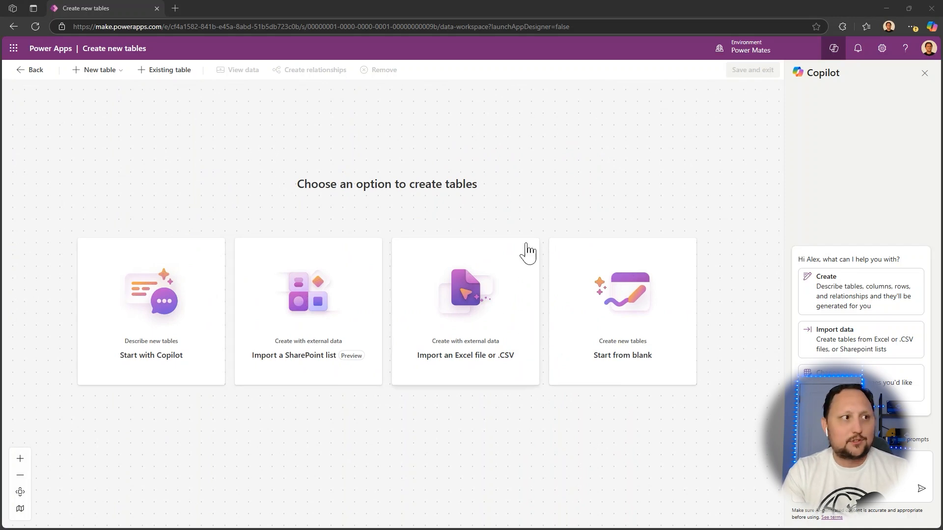
# Have Copilot create tables from SQL CREATE TABLE statements for Users (id, name, email) and Orders (id, user_id, product, amount), and undo the result
pyautogui.click(827, 463)
pyautogui.write('create ')
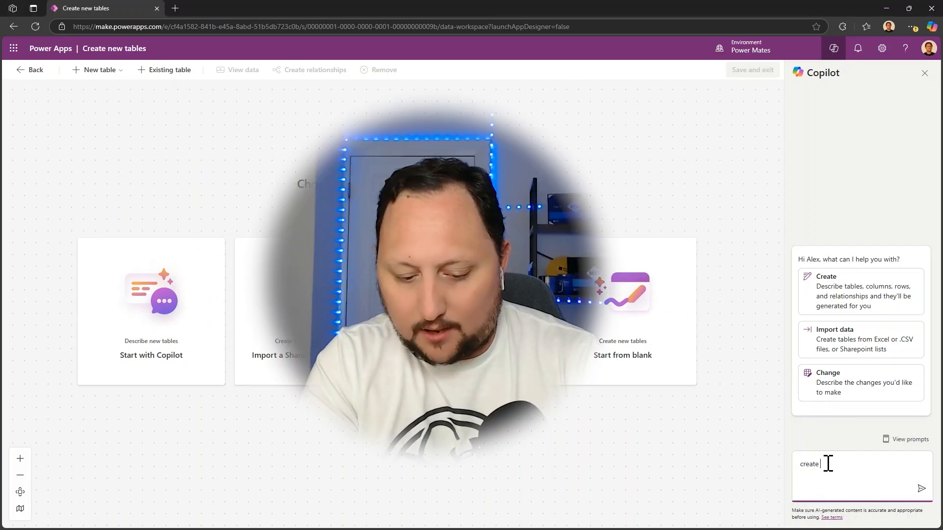
pyautogui.write('tables:')
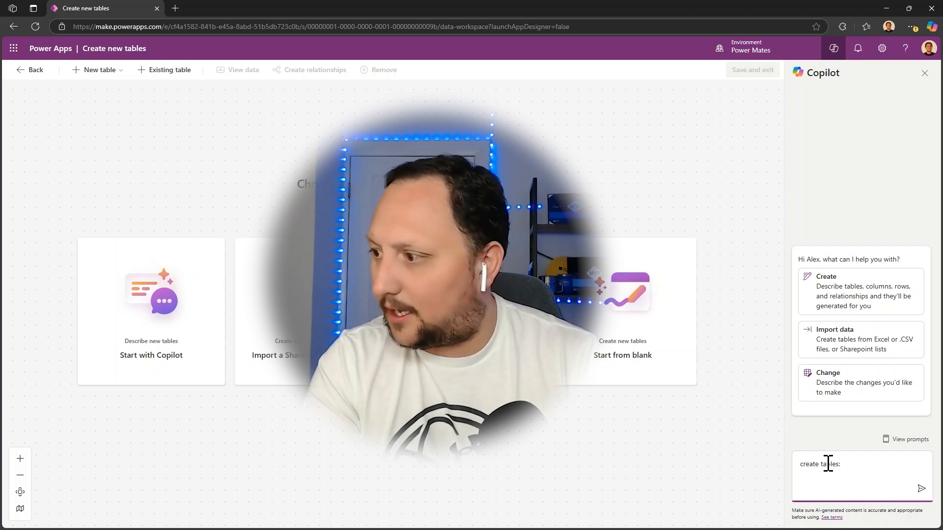
pyautogui.write('CREATE TABLE Users (      id INT PRIMARY KEY,      name VARCHAR(100),      email VARCHAR(100)  );    CREATE TABLE Orders (      id INT PRIMARY KEY,      user_id INT,      product VARCHAR(100),      amount DECIMAL(10,2),      FOREIGN KEY (user_id) REFERENCES Users(id)  );')
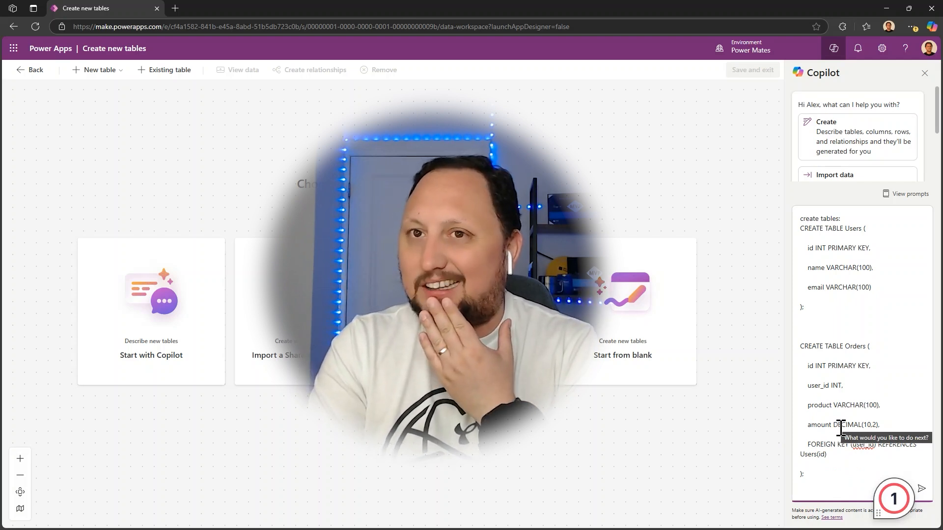
pyautogui.click(921, 489)
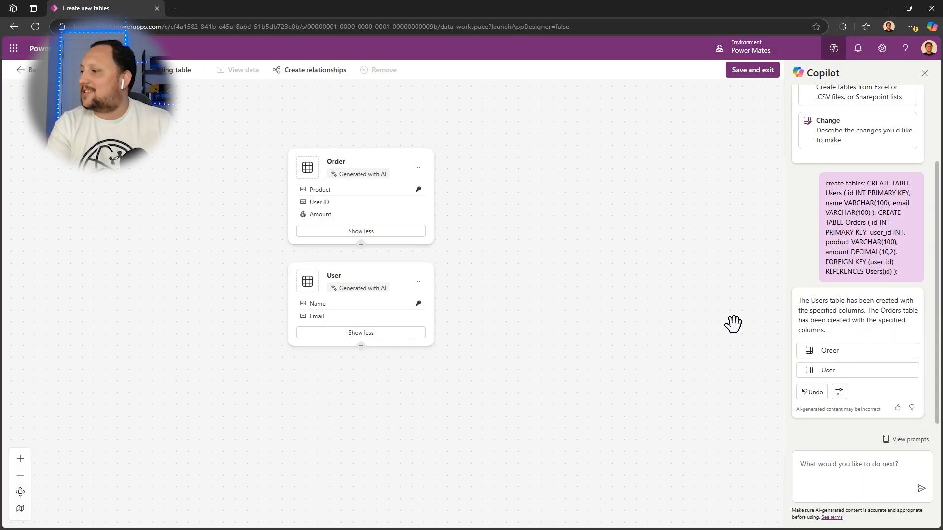
pyautogui.click(813, 393)
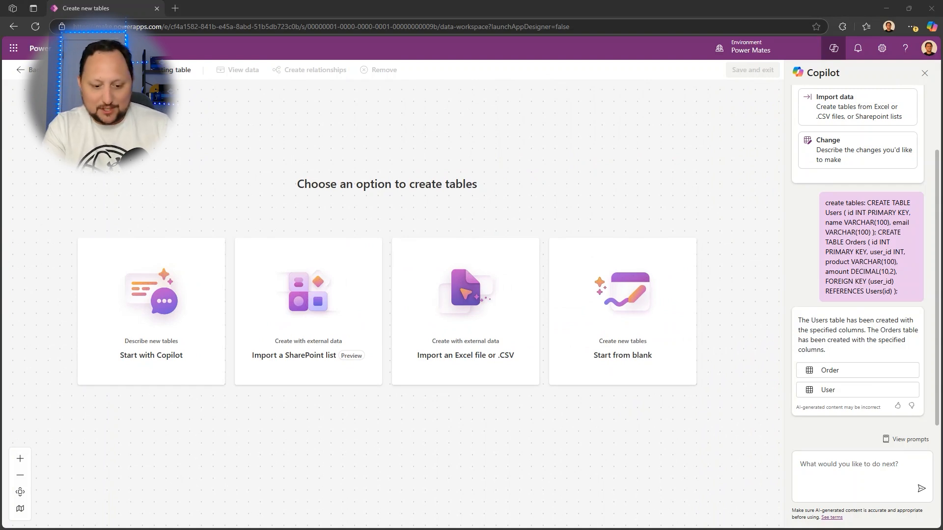
# Send Copilot a "create tables:" prompt containing the SQLAlchemy User and Order class definitions, with user_id as a foreign key to users.id
pyautogui.click(814, 460)
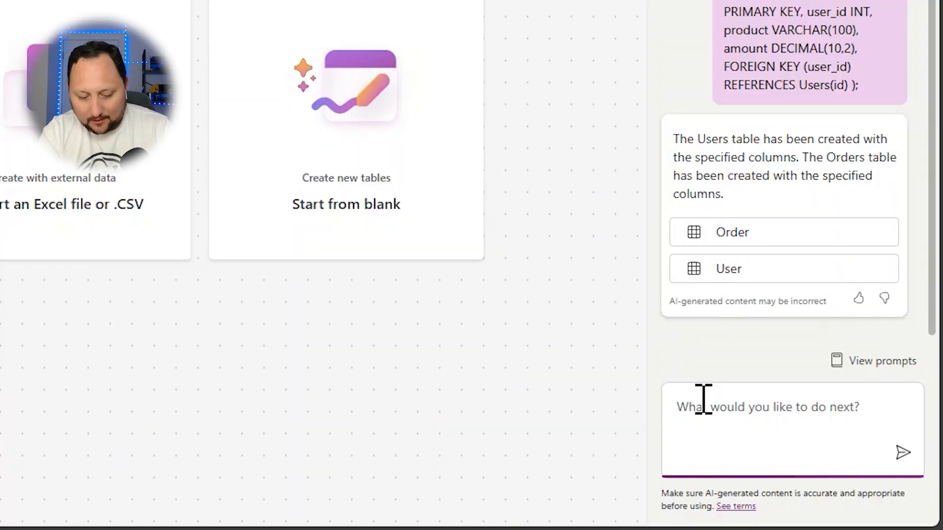
pyautogui.write('create table')
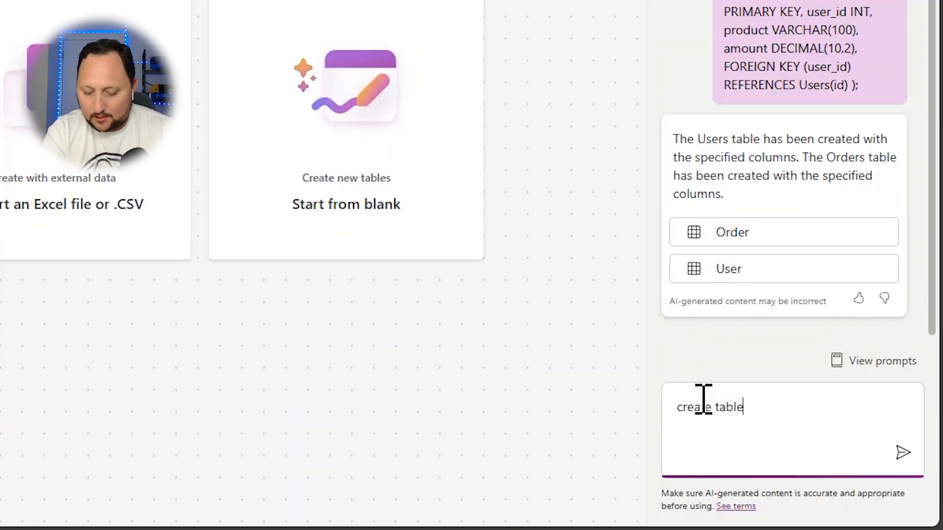
pyautogui.write('s:')
pyautogui.hotkey('ctrl', 'v')
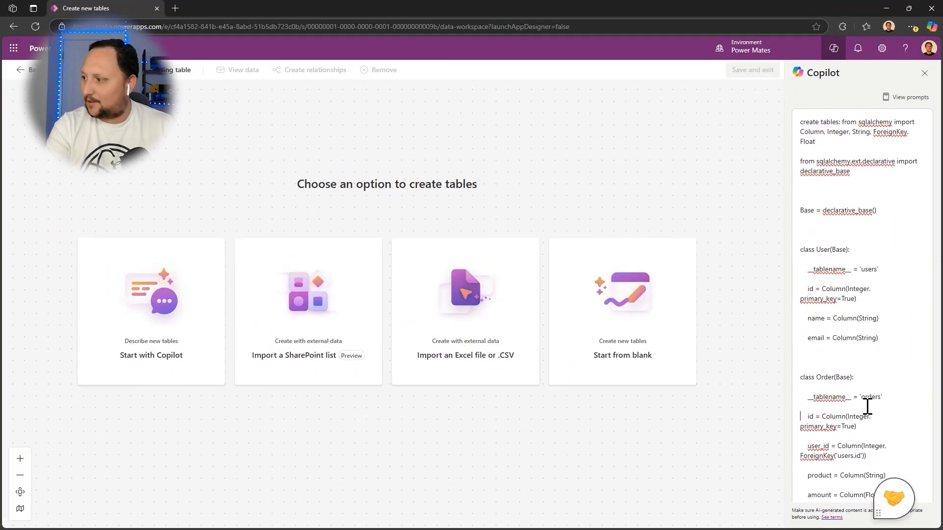
pyautogui.press('Return')
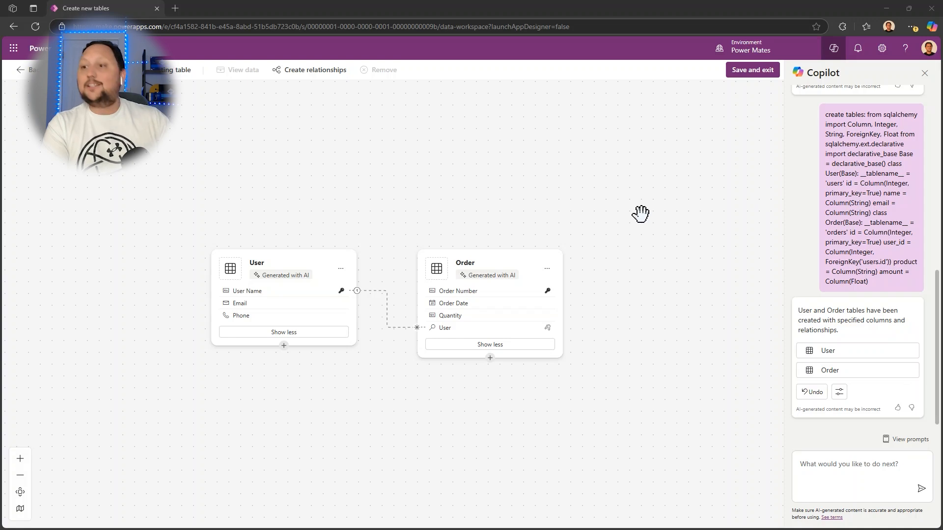
# Display the data of the generated User table and look through its sample rows
pyautogui.moveTo(825, 115); pyautogui.dragTo(865, 119)
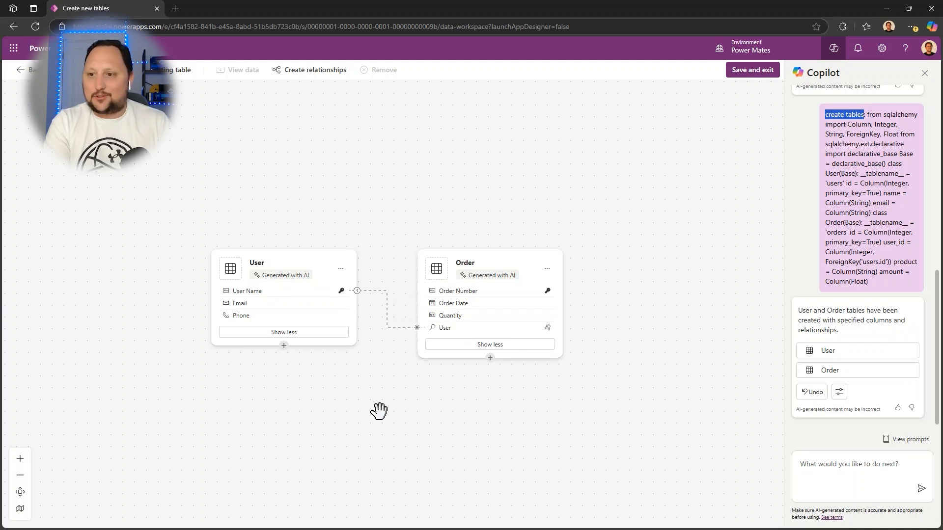
pyautogui.moveTo(380, 413); pyautogui.dragTo(384, 388)
pyautogui.click(345, 243)
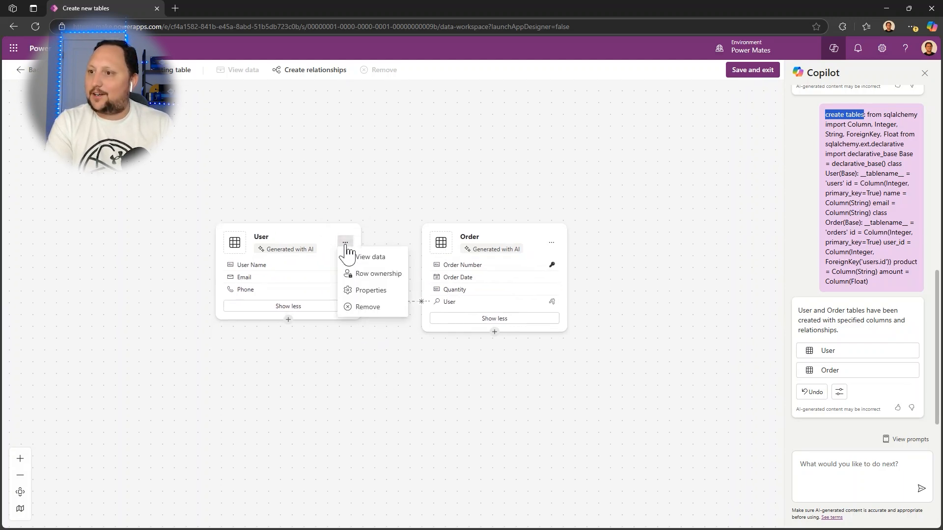
pyautogui.click(365, 262)
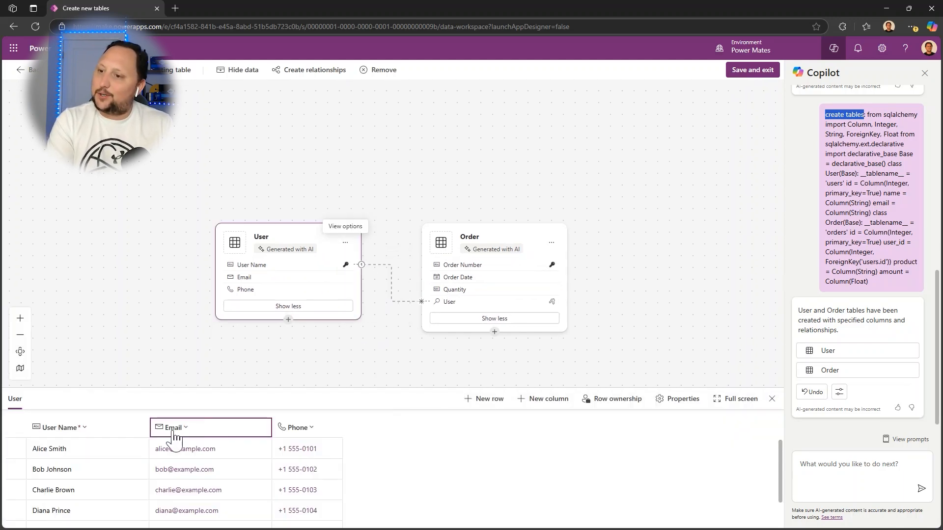
pyautogui.moveTo(391, 389); pyautogui.dragTo(396, 354)
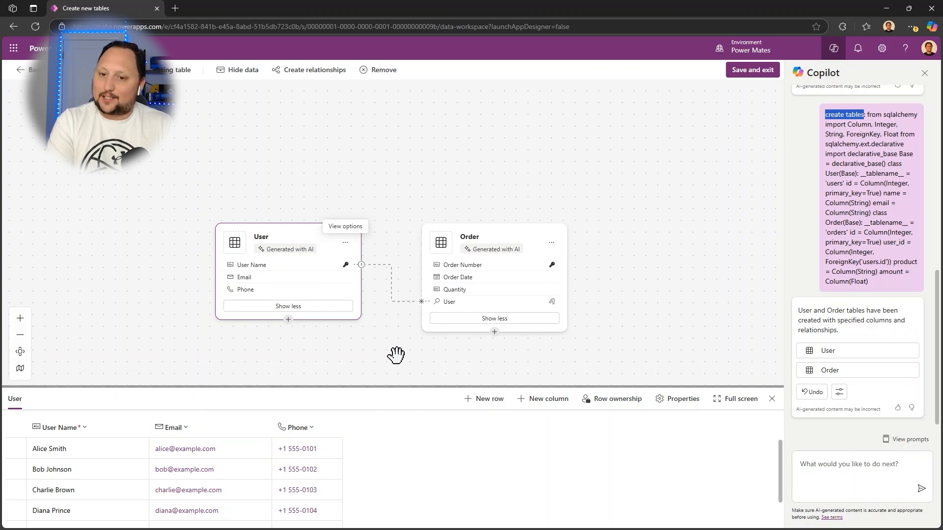
pyautogui.scroll(-1, 436, 489)
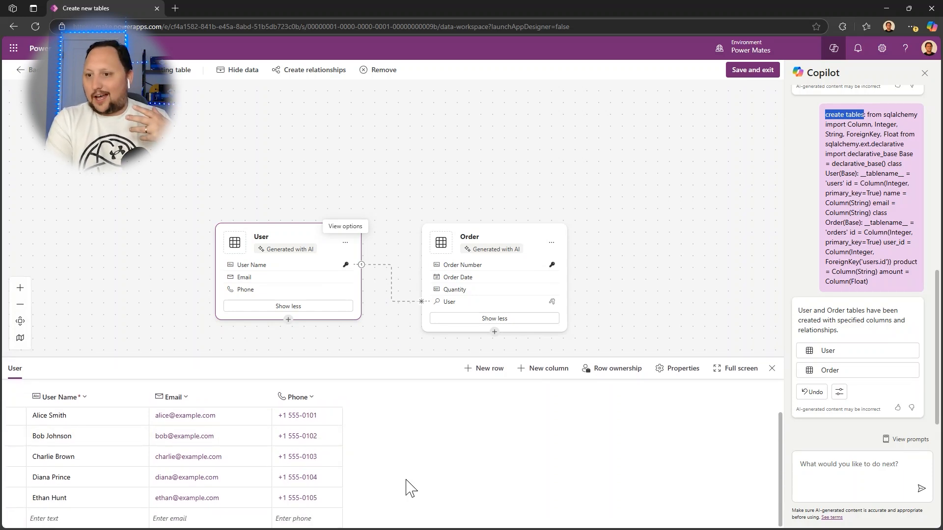
pyautogui.scroll(1, 409, 488)
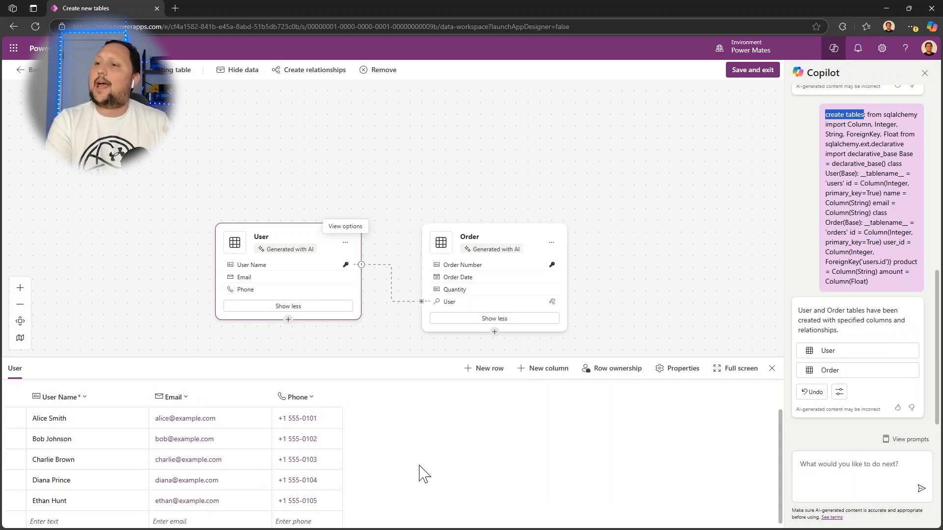
# Display the data of the generated Order table and inspect the User lookup in its first row
pyautogui.click(552, 243)
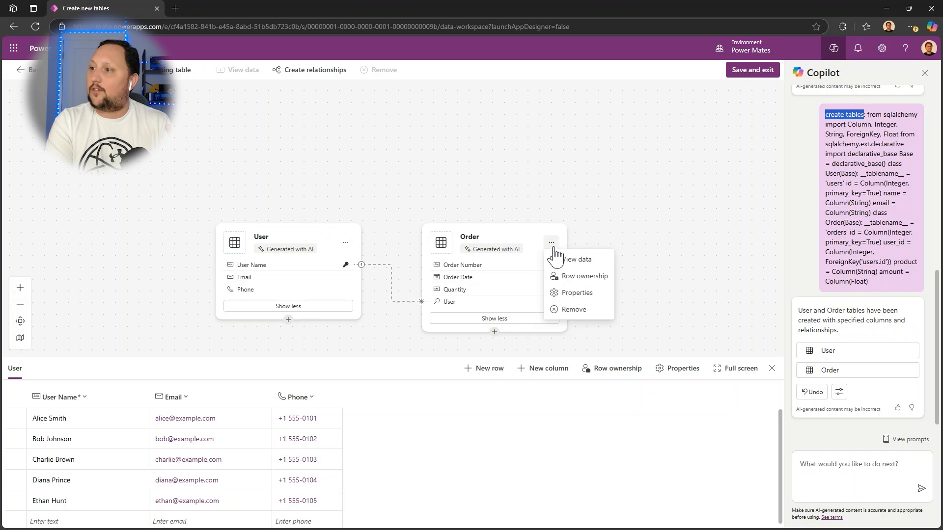
pyautogui.click(560, 259)
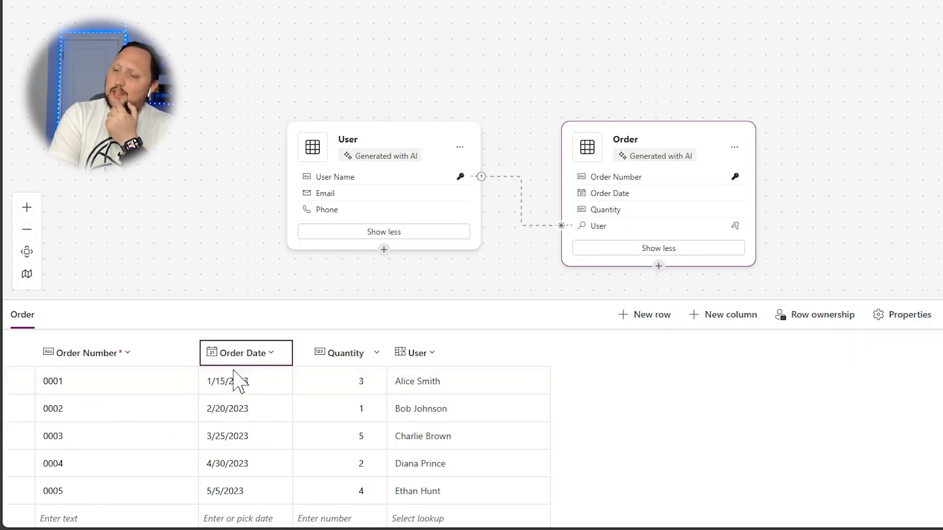
pyautogui.click(428, 383)
pyautogui.click(470, 386)
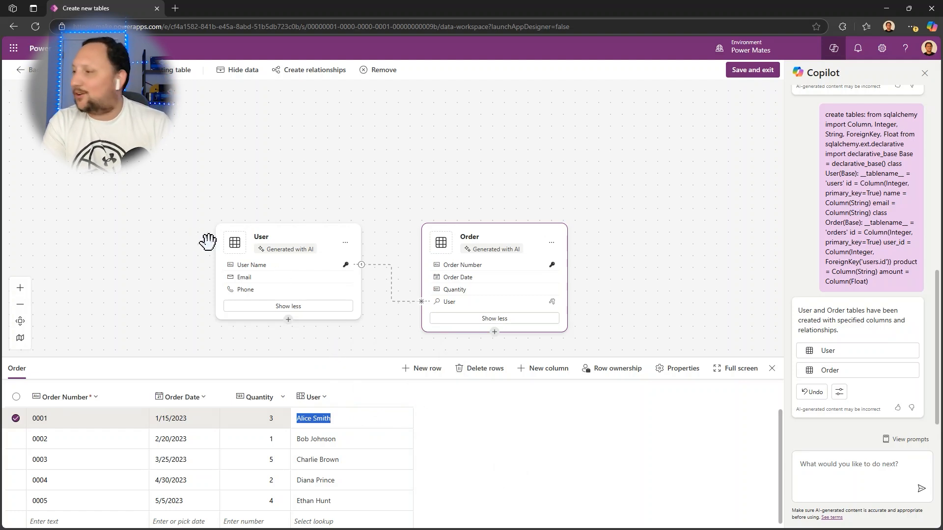
pyautogui.click(814, 392)
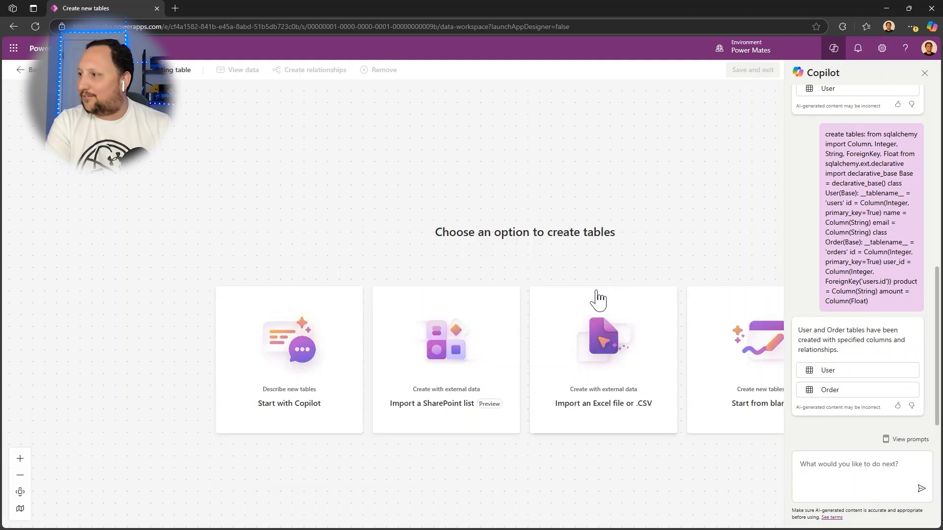
pyautogui.click(833, 468)
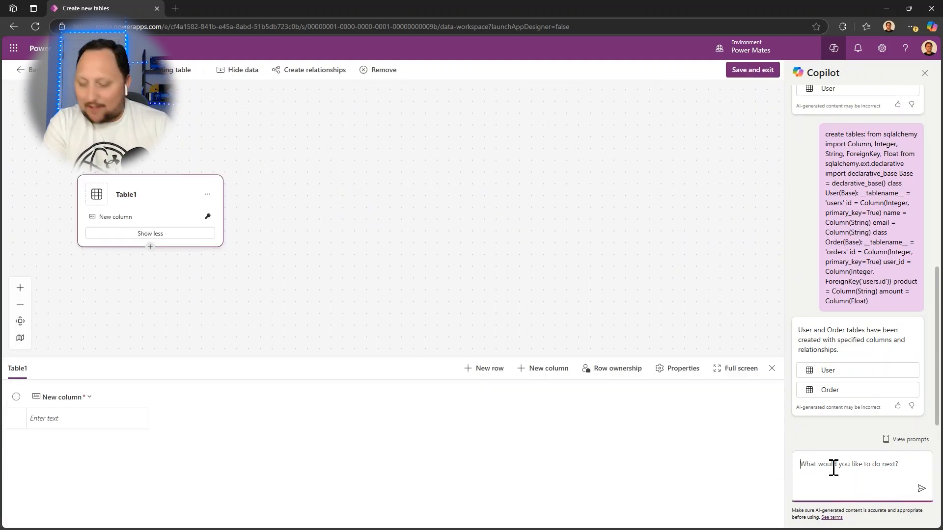
pyautogui.write('create table:JAVA @Entity public class User {     @Id     private int id;     private String name;     private String email; }  @Entity public class Order {     @Id     private int id;     private int userId;     private String product;     private double amount; }')
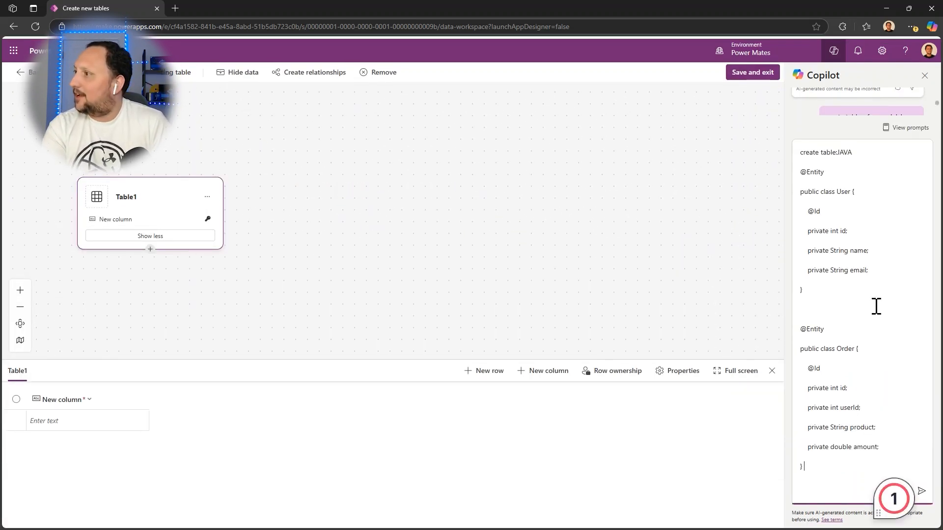
# Delete the word JAVA from the start of the Copilot prompt and submit the prompt
pyautogui.click(853, 154)
pyautogui.press('BackSpace')
pyautogui.press('BackSpace')
pyautogui.press('BackSpace')
pyautogui.press('BackSpace')
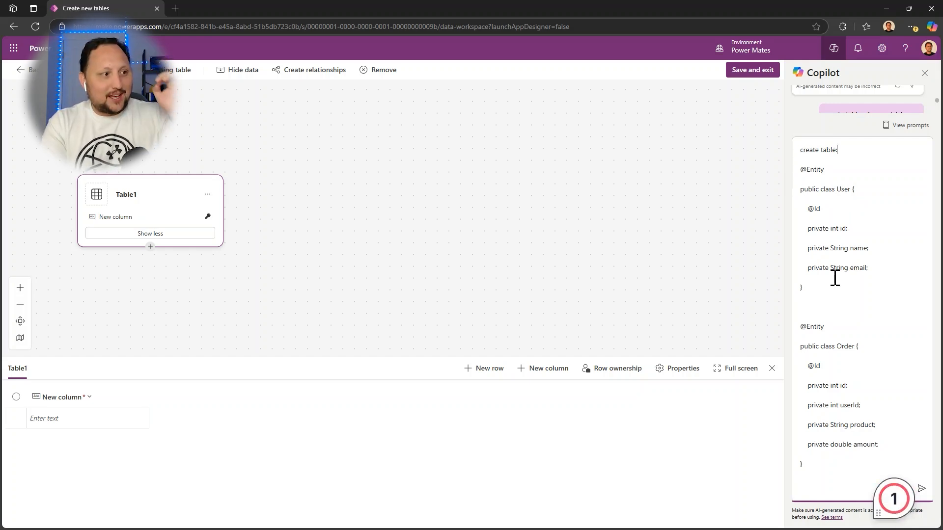
pyautogui.click(921, 489)
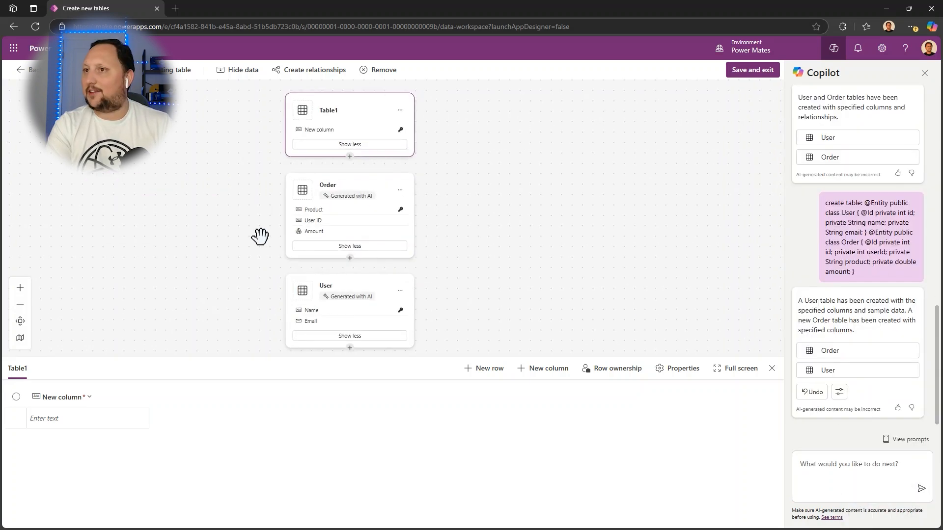
pyautogui.moveTo(259, 236); pyautogui.dragTo(256, 169)
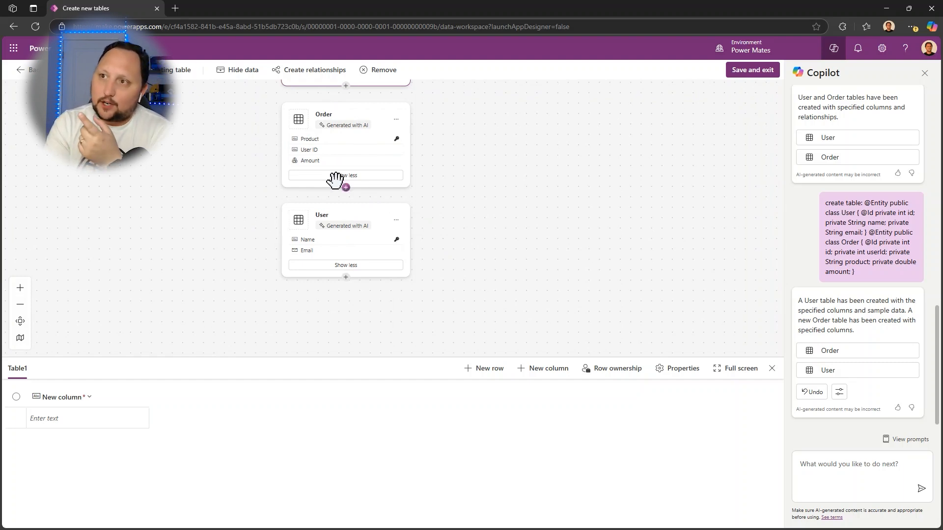
pyautogui.scroll(1, 459, 206)
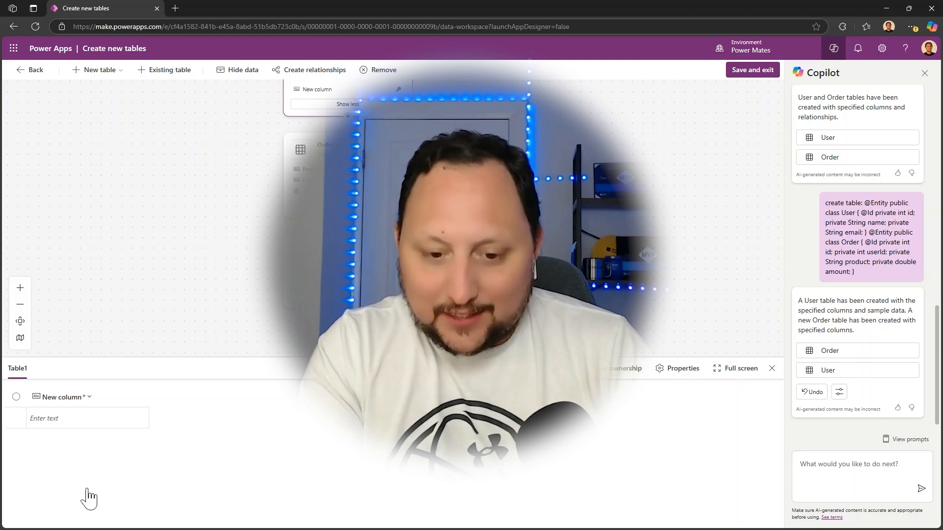
pyautogui.click(87, 490)
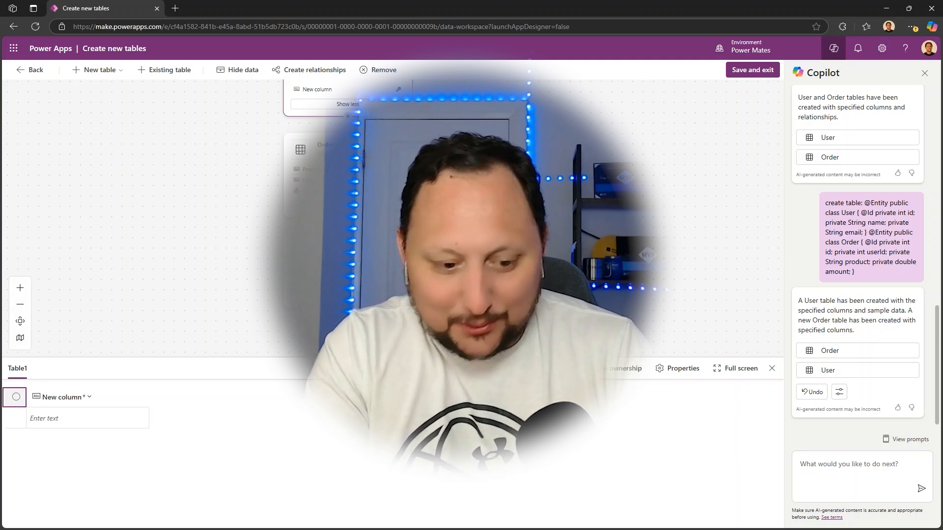